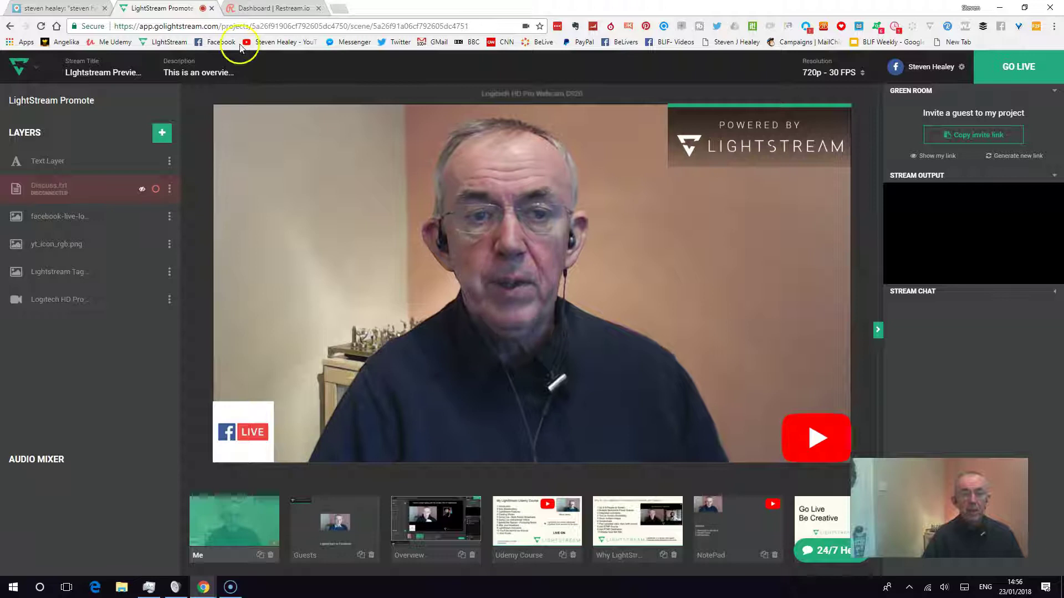
Step: Add a custom RTMP destination in Lightstream's Stream To list, with Facebook switched off
{"action": "left_click", "coordinate": [911, 74]}
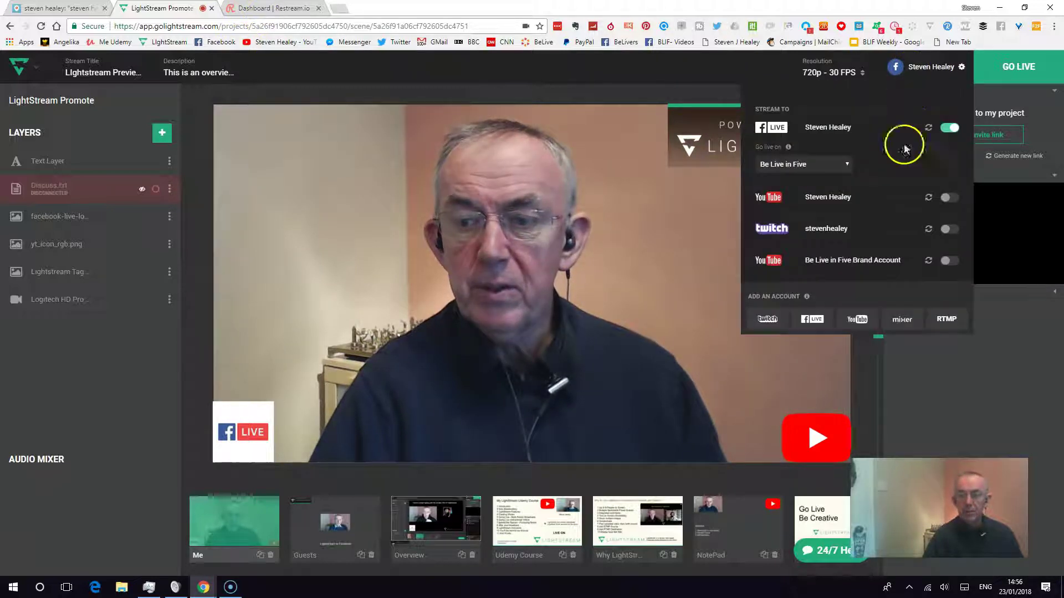
{"action": "left_click", "coordinate": [948, 322]}
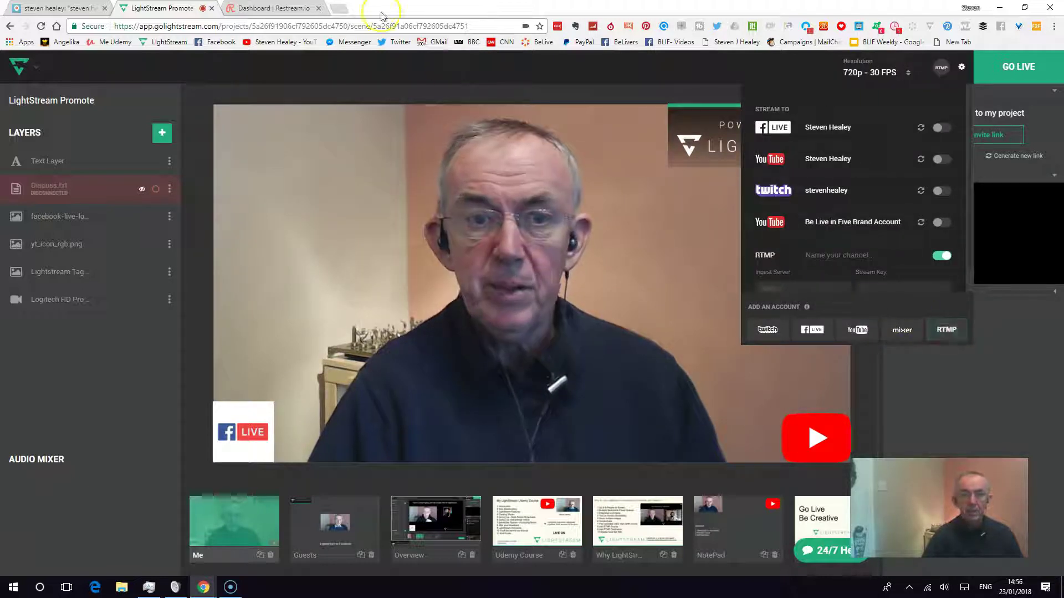
{"action": "left_click", "coordinate": [277, 10]}
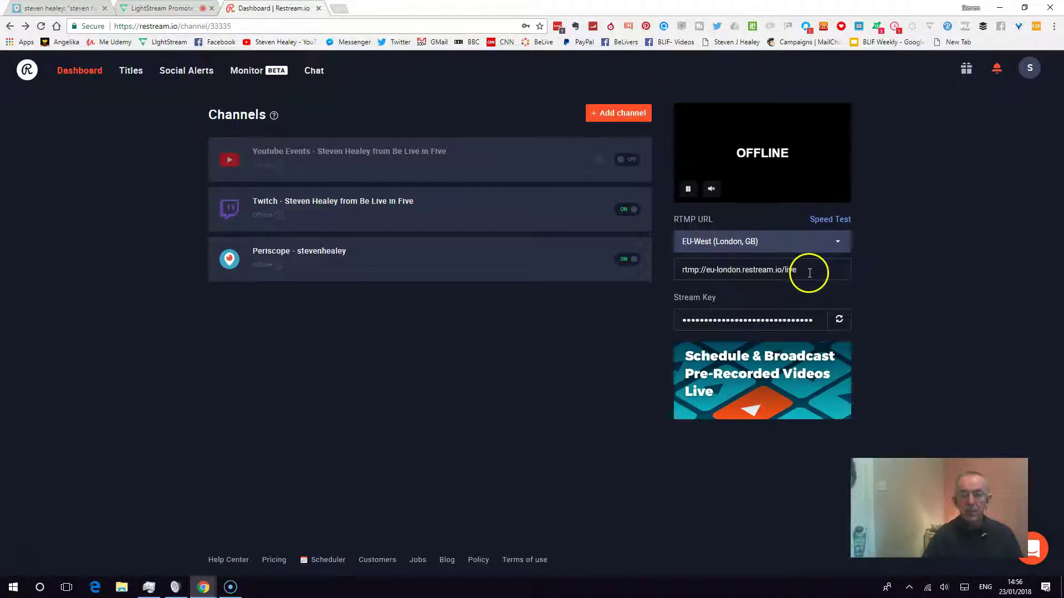
Step: Copy Restream's EU-West London RTMP server URL for use in Lightstream
{"action": "left_click_drag", "start_coordinate": [809, 272], "coordinate": [687, 270]}
{"action": "key", "text": "ctrl+c"}
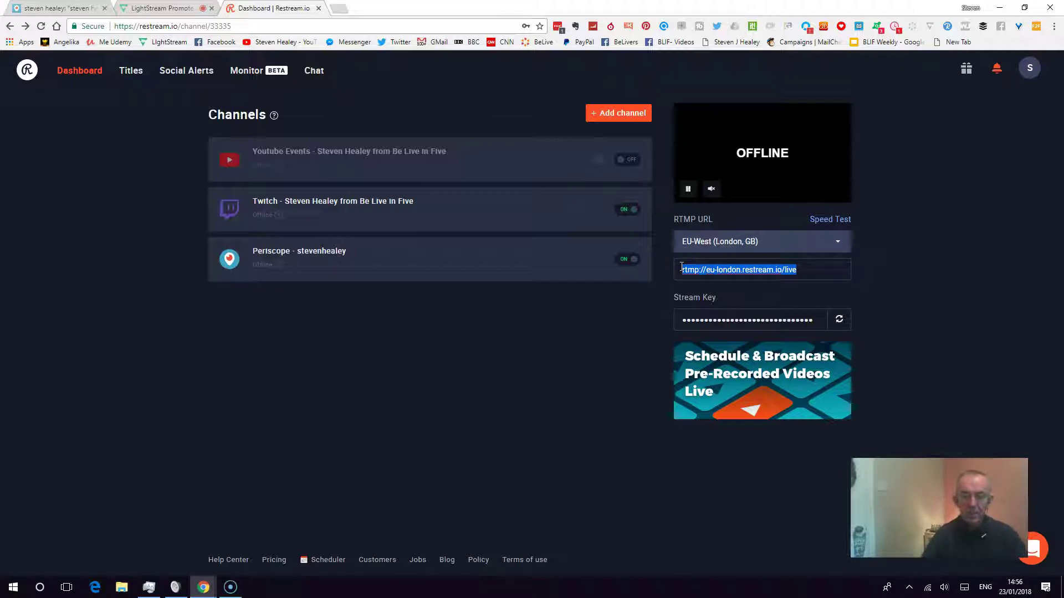
{"action": "left_click", "coordinate": [176, 12]}
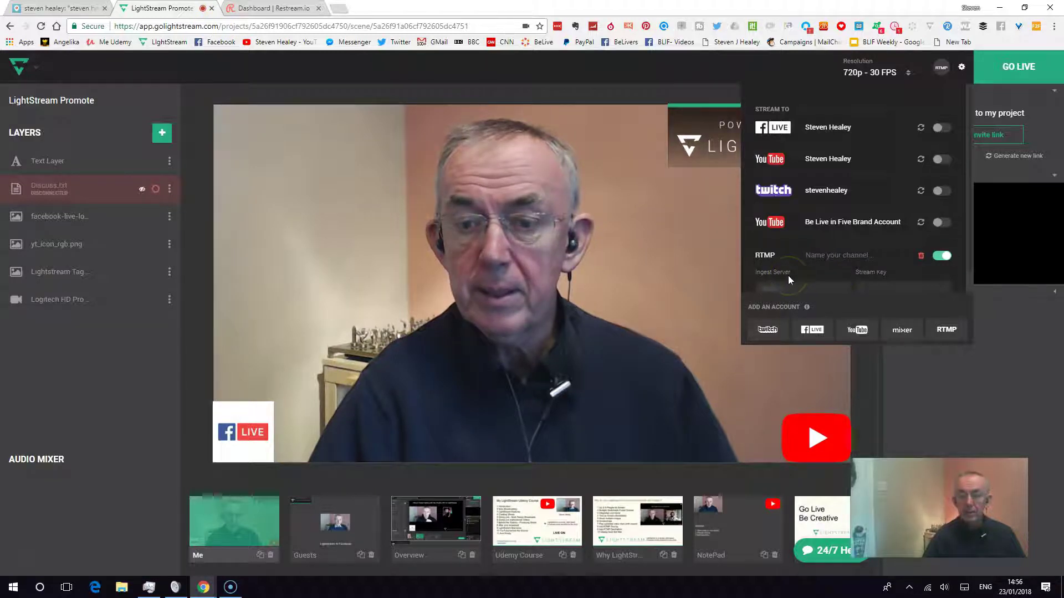
Step: Paste the eu-london.restream.io/live address into the RTMP Ingest Server field
{"action": "left_click", "coordinate": [797, 287]}
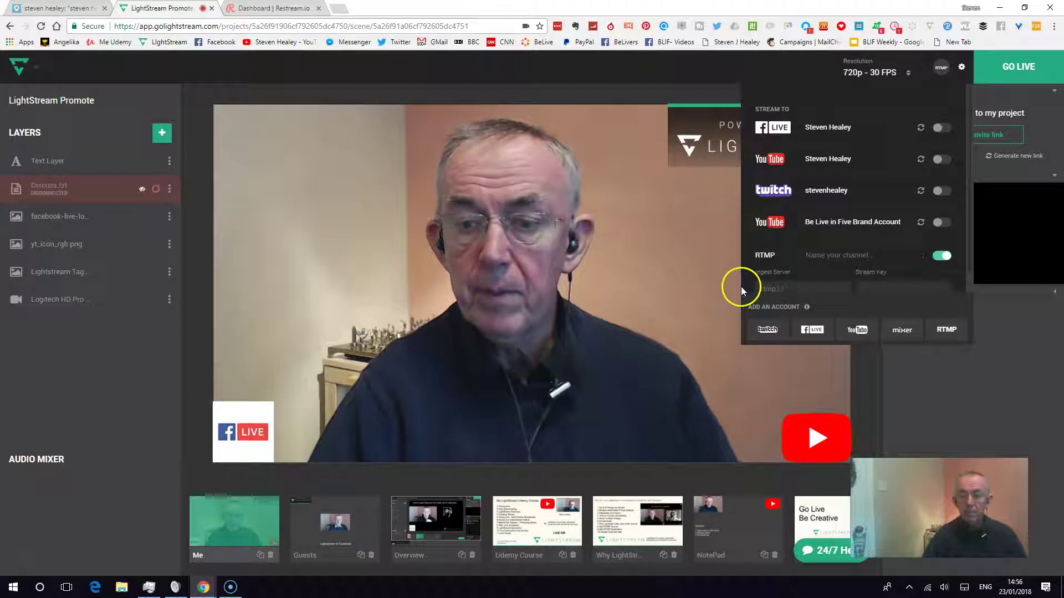
{"action": "key", "text": "ctrl+v"}
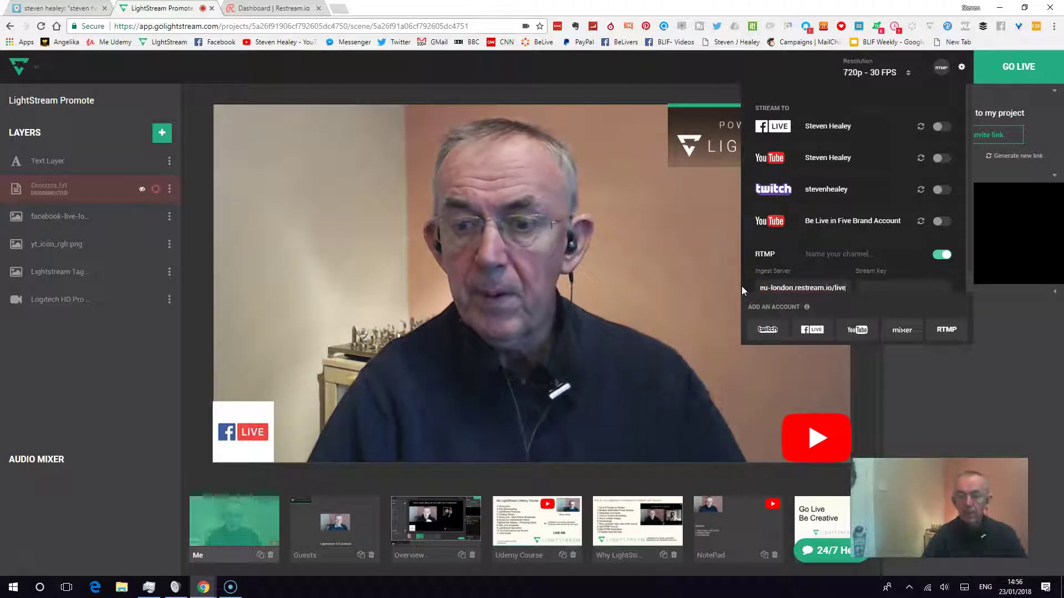
{"action": "left_click", "coordinate": [903, 287]}
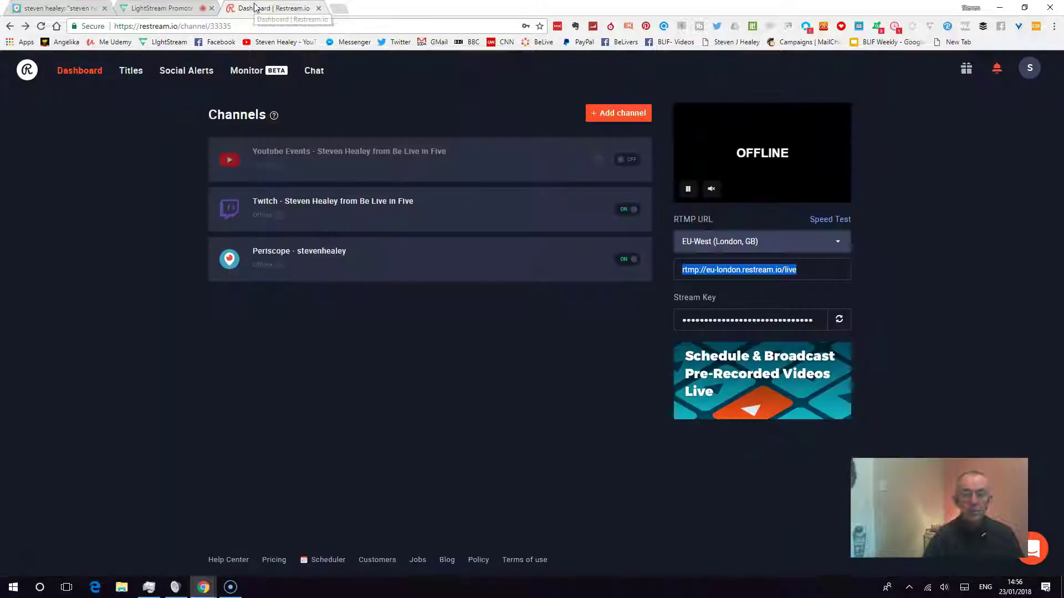
Step: Copy Restream's current stream key, cancelling the prompt to regenerate it
{"action": "left_click", "coordinate": [254, 8]}
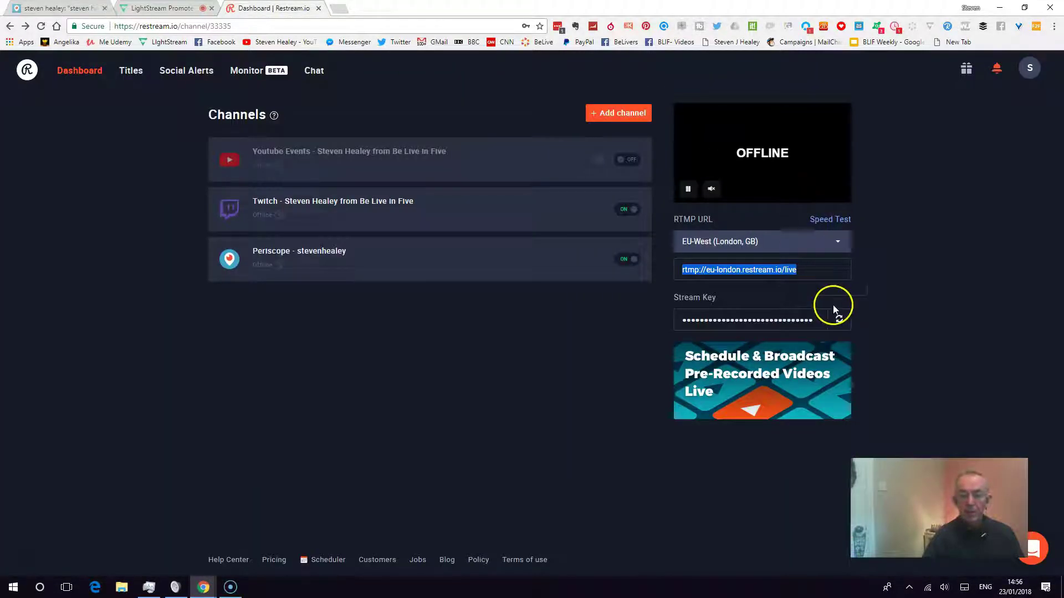
{"action": "left_click", "coordinate": [838, 319]}
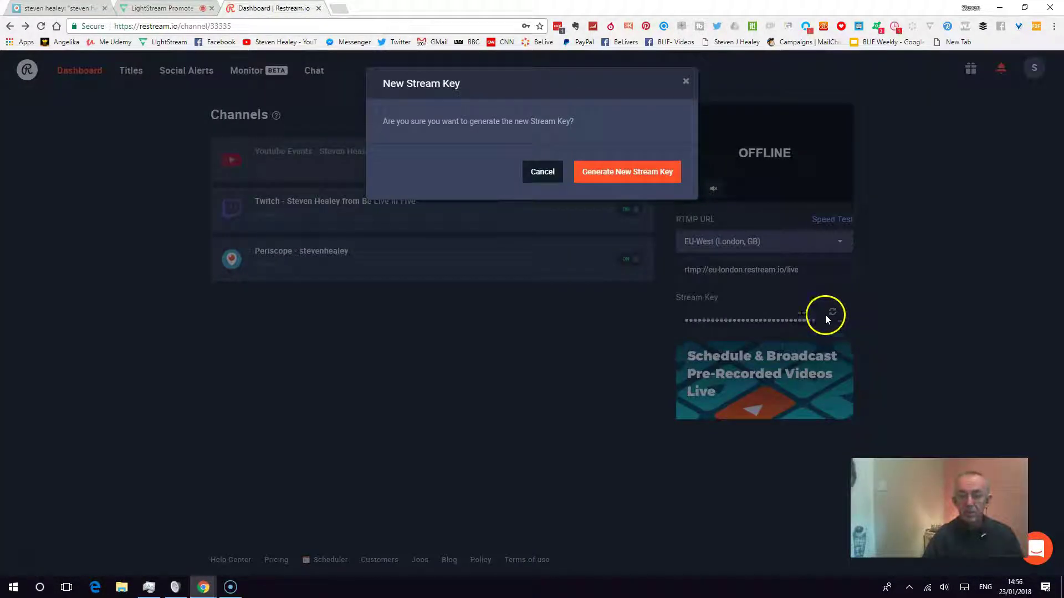
{"action": "left_click", "coordinate": [594, 213]}
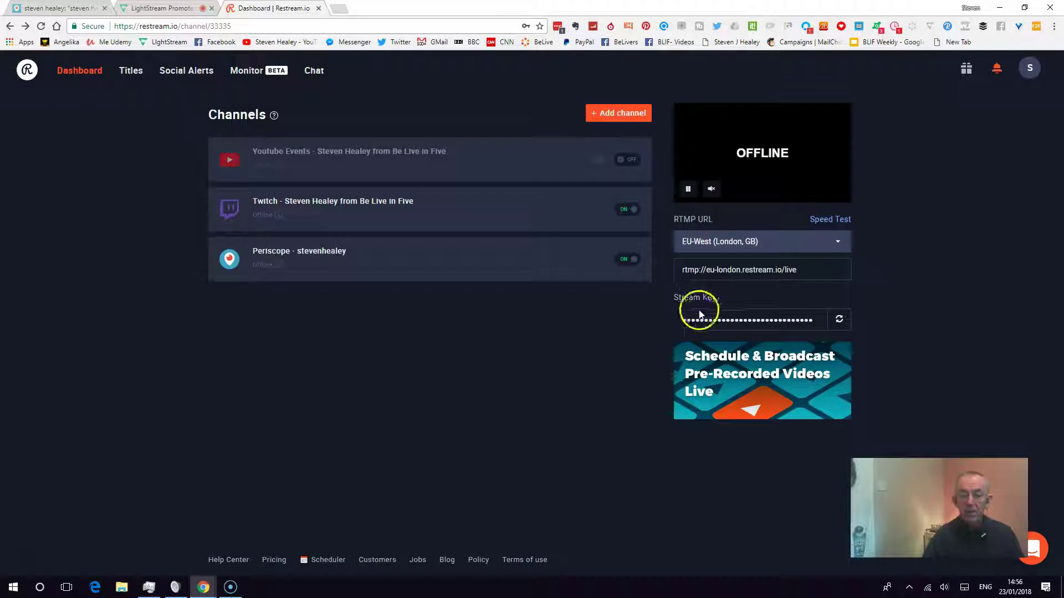
{"action": "left_click_drag", "start_coordinate": [683, 319], "coordinate": [798, 322]}
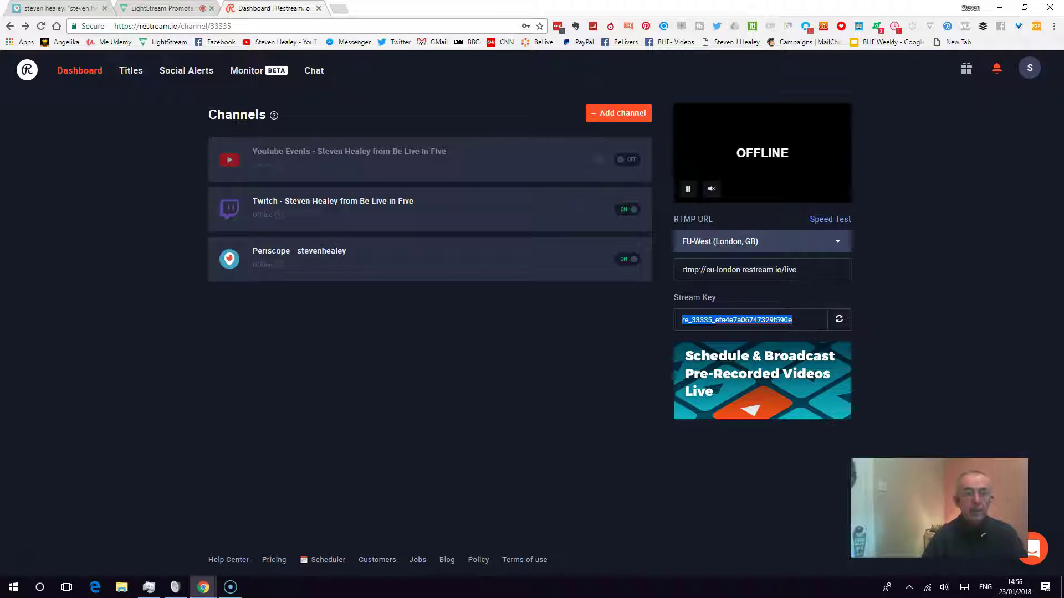
{"action": "left_click", "coordinate": [138, 8]}
Step: Paste the Restream key into the RTMP Stream Key field and leave RTMP enabled
{"action": "left_click", "coordinate": [888, 287]}
{"action": "key", "text": "ctrl+v"}
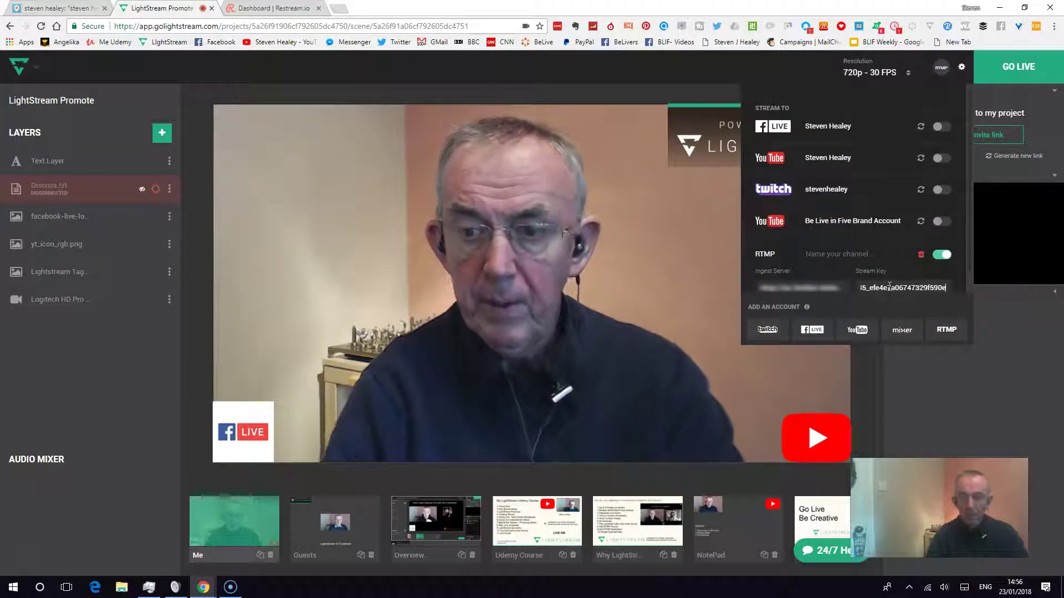
{"action": "left_click", "coordinate": [856, 292]}
{"action": "left_click", "coordinate": [911, 281]}
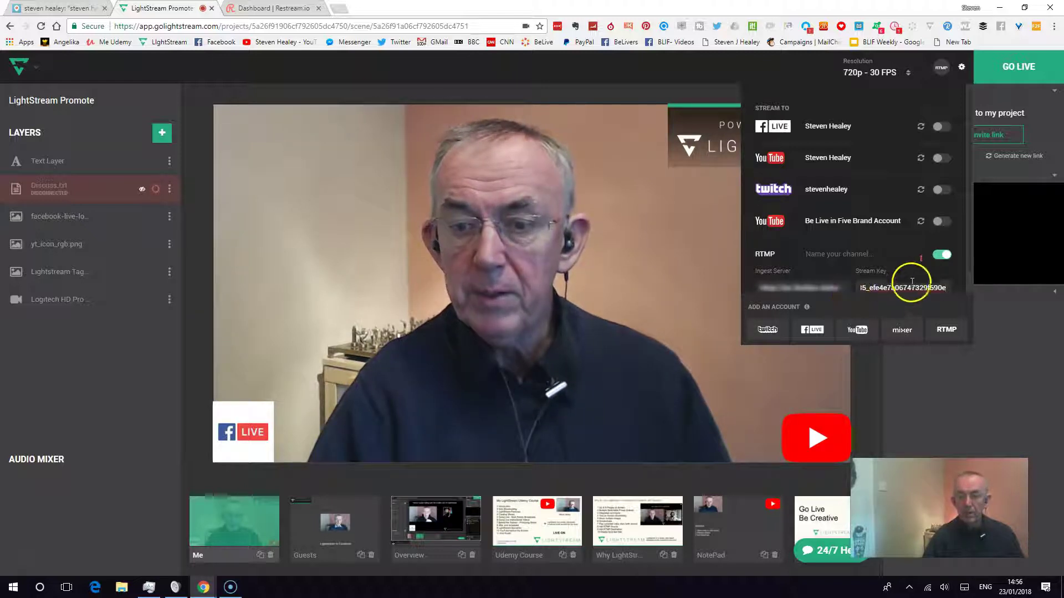
{"action": "left_click", "coordinate": [941, 256]}
{"action": "left_click", "coordinate": [946, 257]}
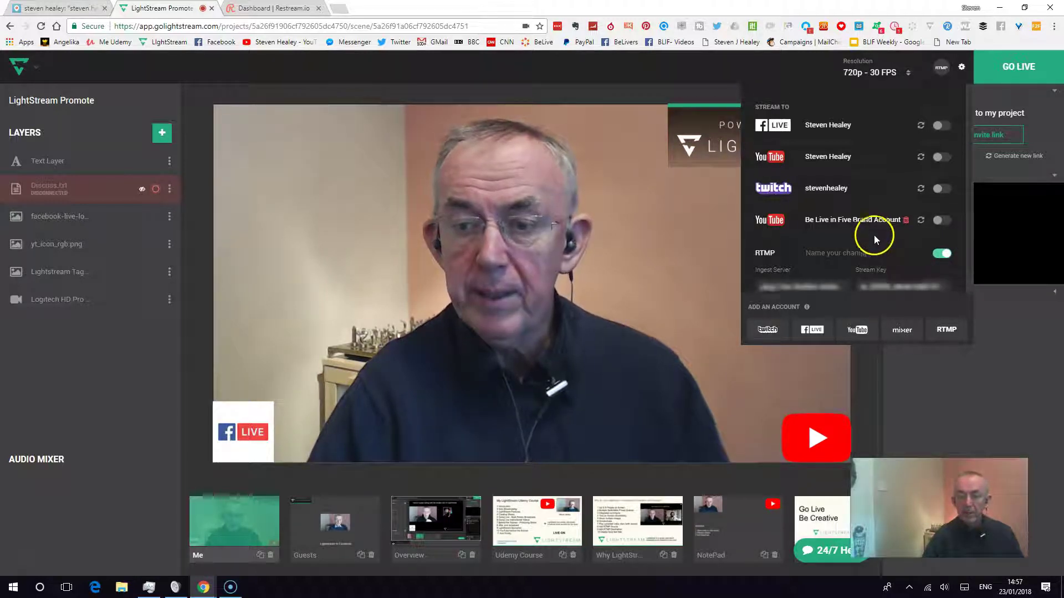
{"action": "scroll", "coordinate": [874, 239], "scroll_direction": "down", "scroll_amount": 1}
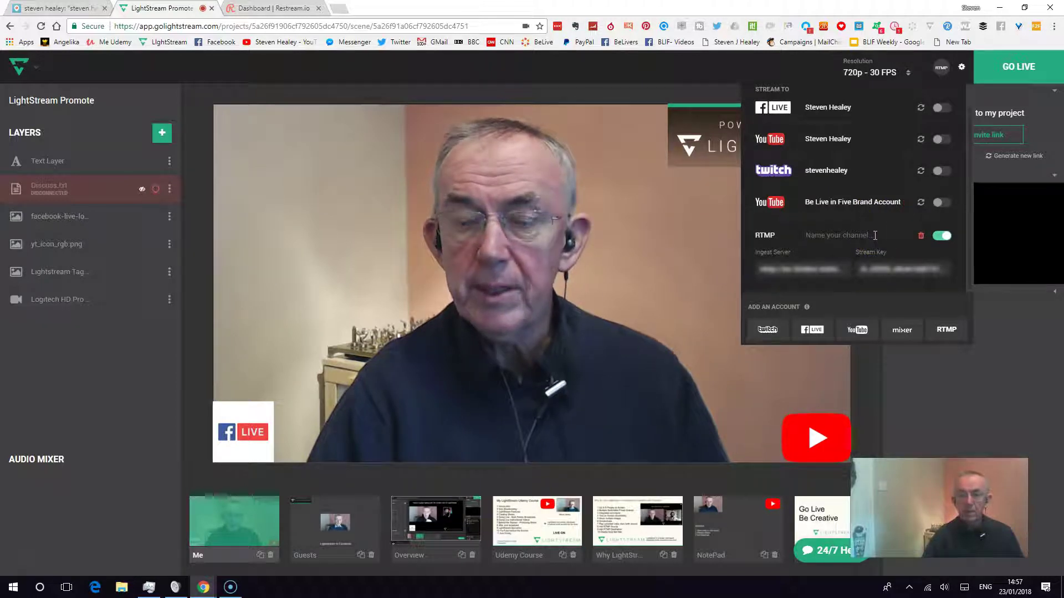
{"action": "left_click", "coordinate": [271, 8]}
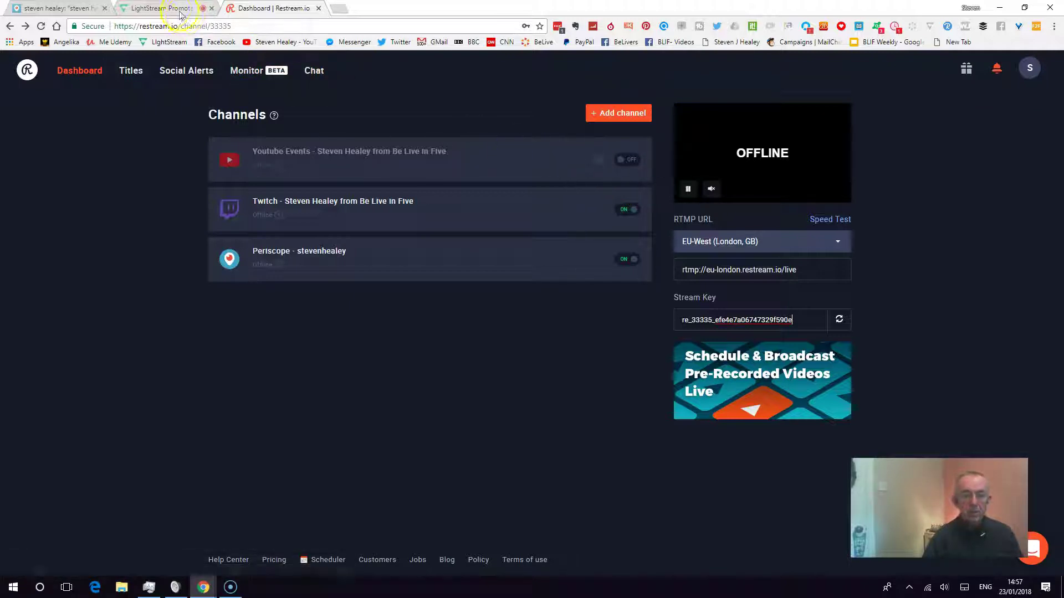
{"action": "left_click", "coordinate": [161, 8]}
{"action": "left_click", "coordinate": [272, 8]}
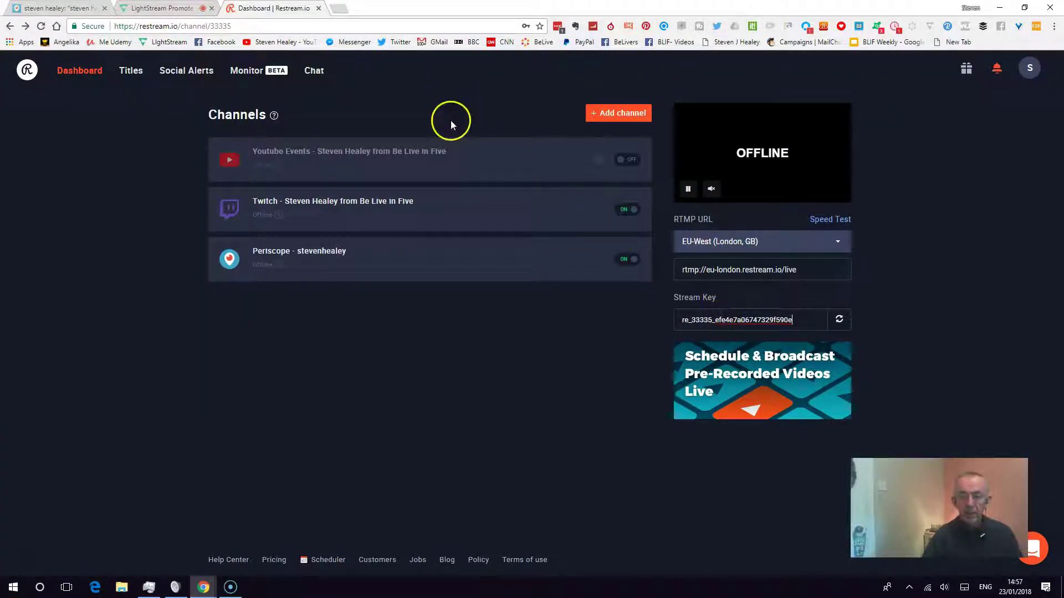
{"action": "left_click", "coordinate": [154, 9]}
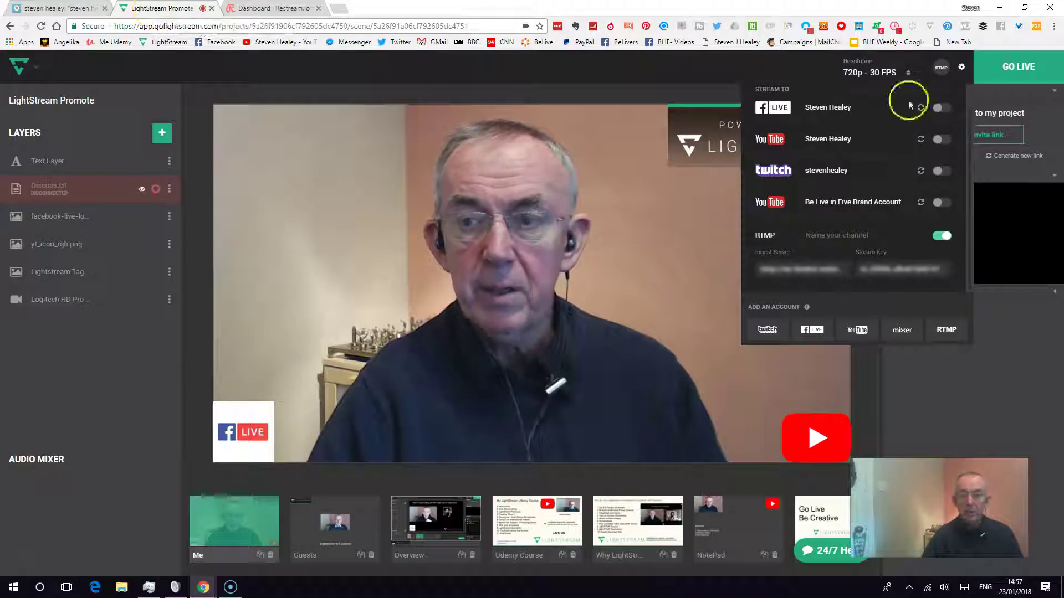
Step: Start the live broadcast of the studio scene over RTMP with GO LIVE
{"action": "left_click", "coordinate": [1014, 75]}
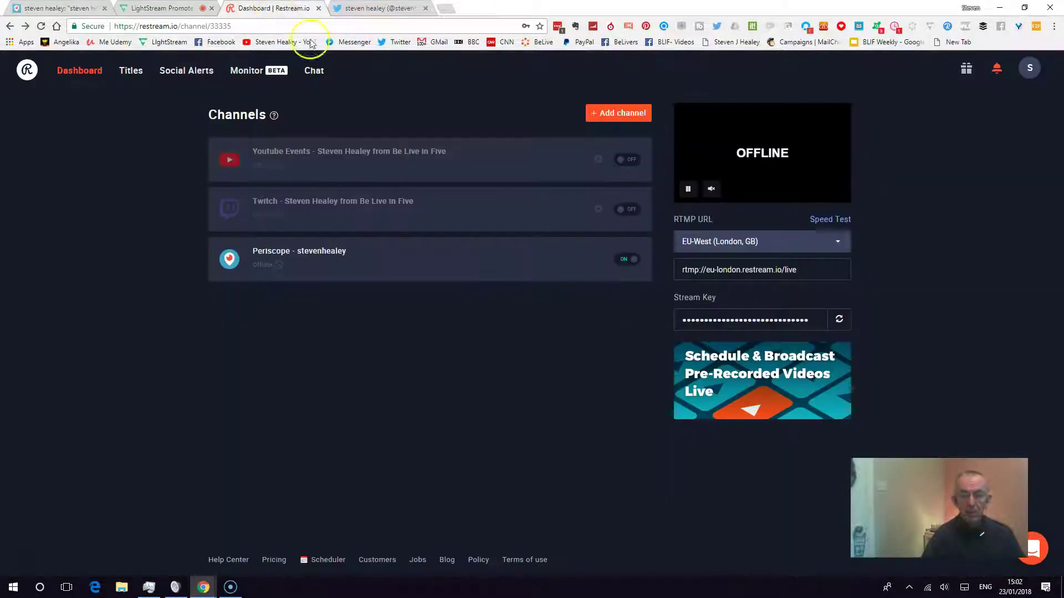
Step: Return from Restream to the LightStream Promote tab
{"action": "left_click", "coordinate": [156, 8]}
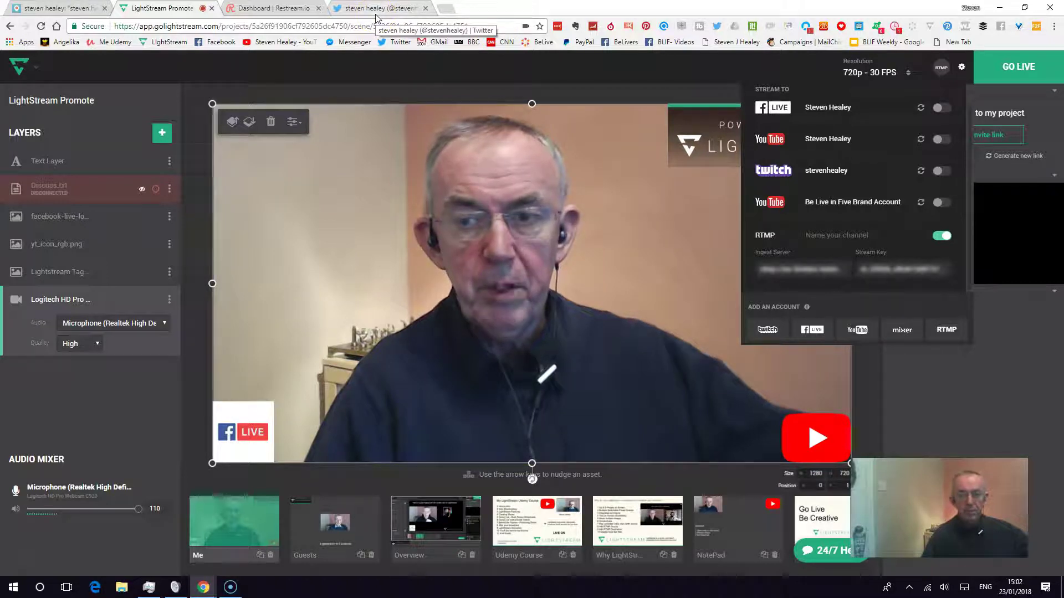
Step: Go live over RTMP and check Restream shows the Periscope channel online
{"action": "left_click", "coordinate": [1003, 137]}
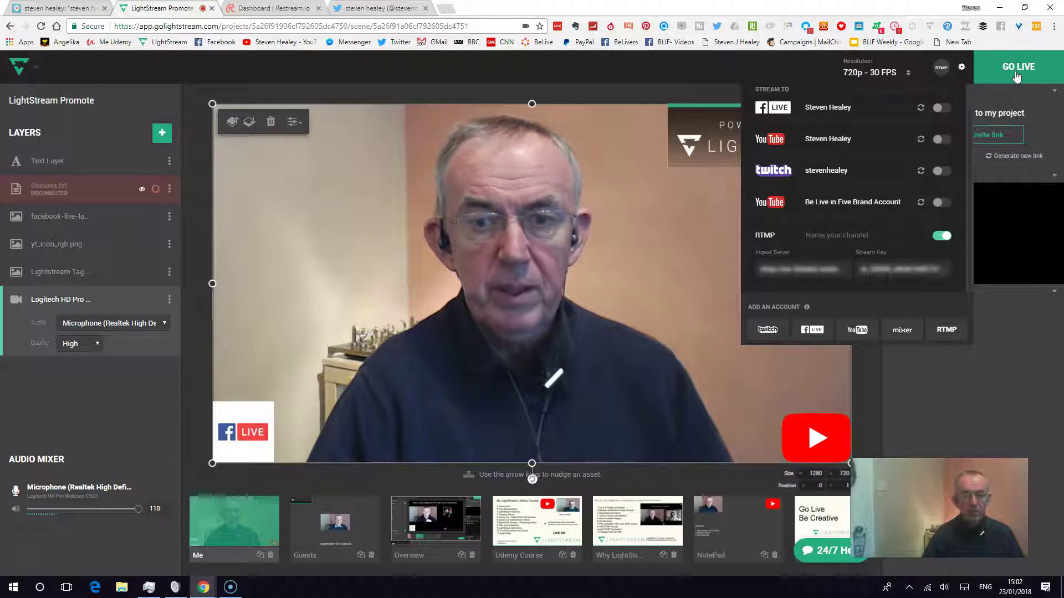
{"action": "left_click", "coordinate": [1016, 76]}
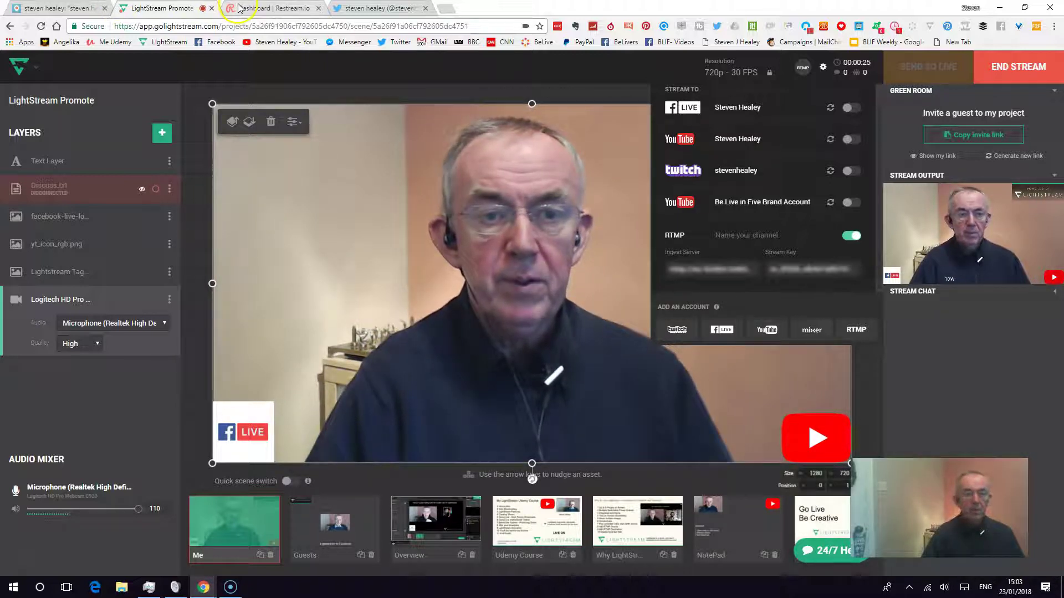
{"action": "left_click", "coordinate": [265, 8]}
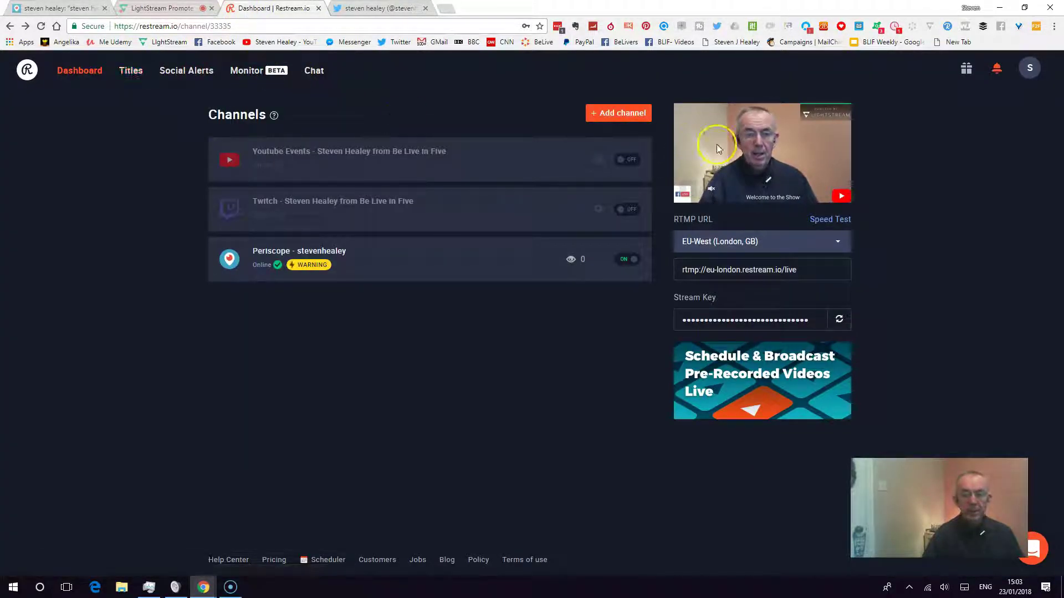
Step: Reload the Periscope profile to confirm the LIVE broadcast is listed
{"action": "left_click", "coordinate": [71, 9]}
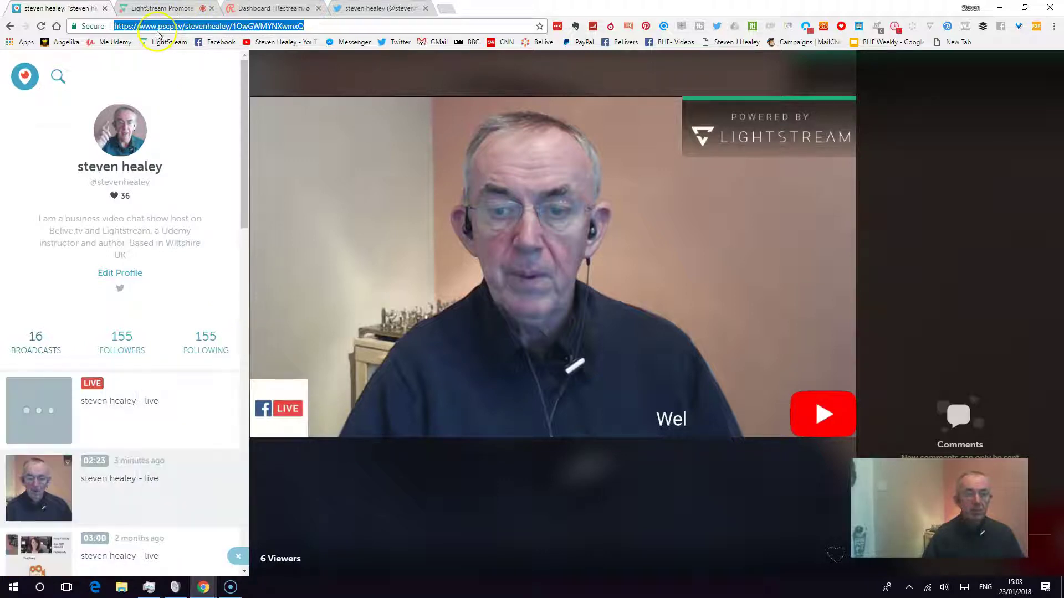
{"action": "key", "text": "Return"}
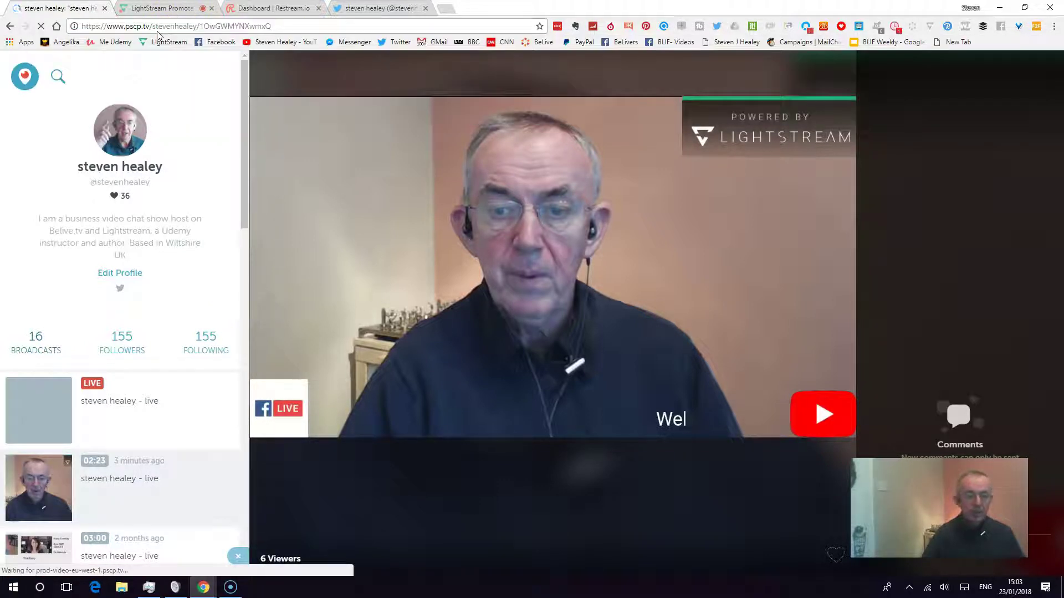
{"action": "left_click", "coordinate": [170, 70]}
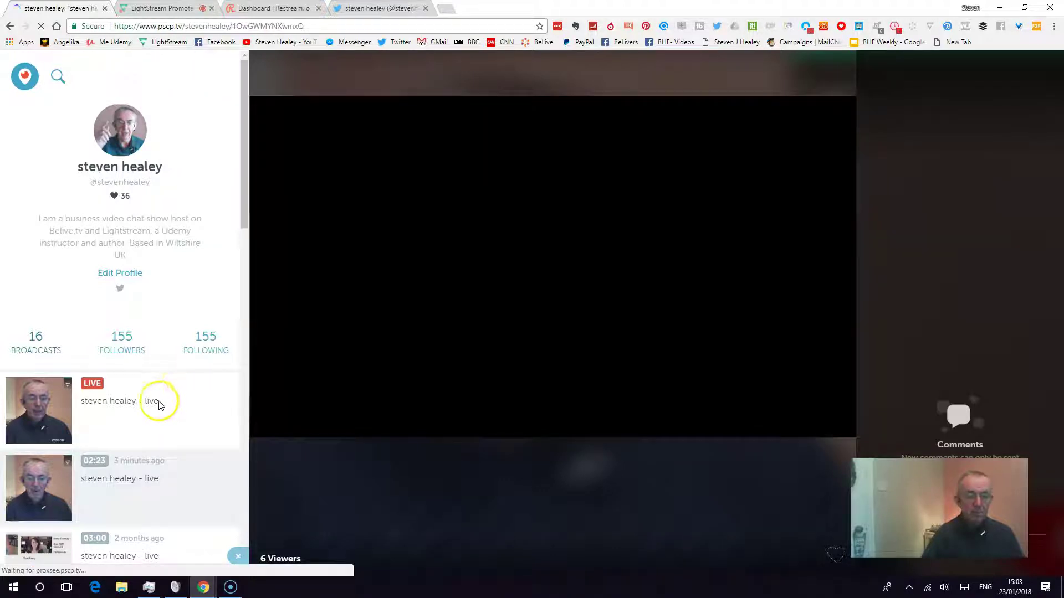
{"action": "left_click", "coordinate": [298, 14]}
{"action": "left_click", "coordinate": [157, 10]}
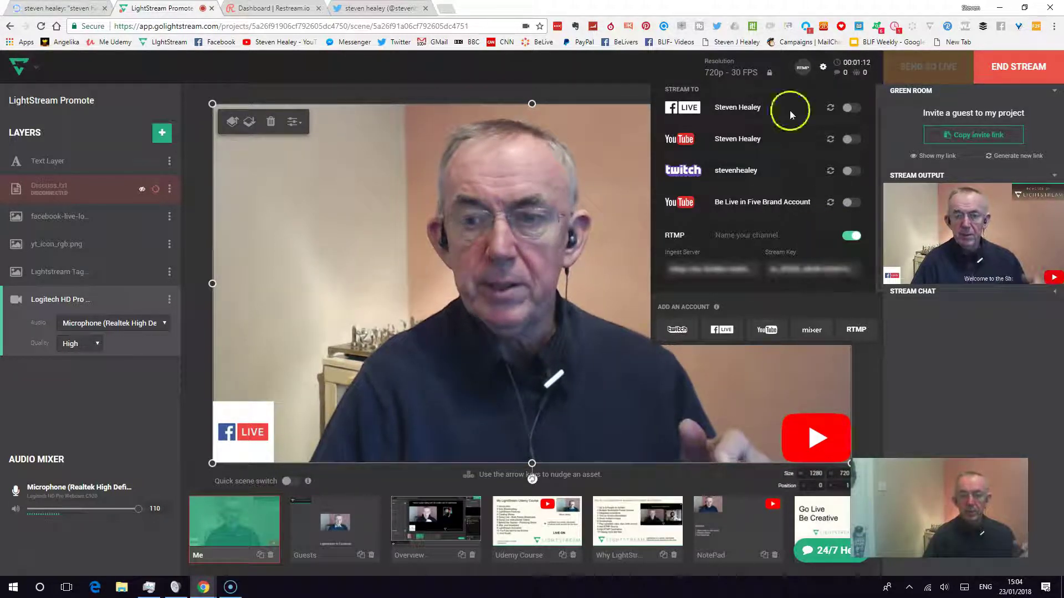
Step: Send the 'Why LightStream' slide scene to the live broadcast
{"action": "left_click", "coordinate": [801, 72]}
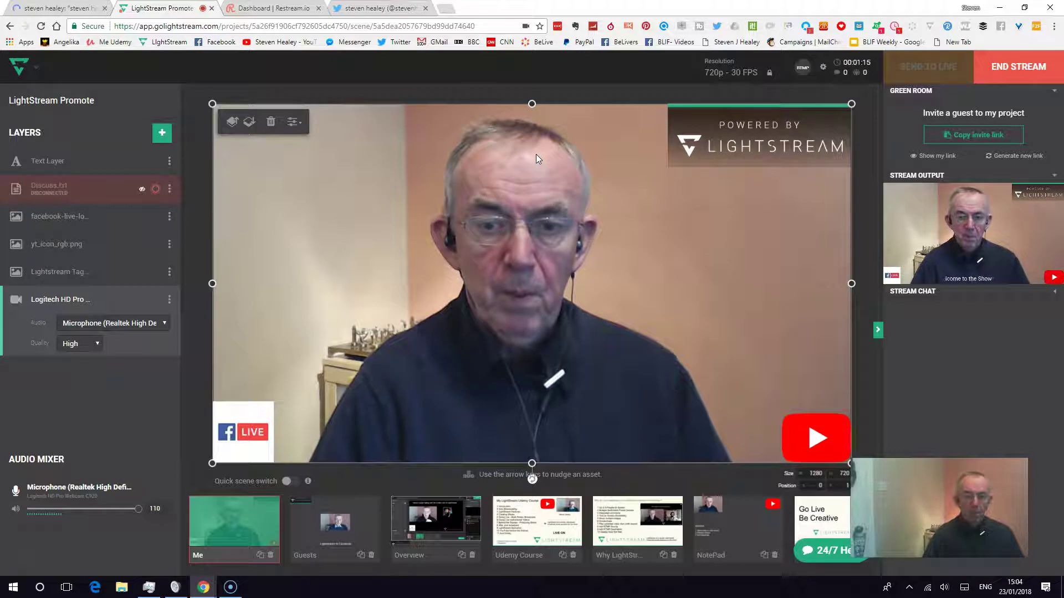
{"action": "left_click", "coordinate": [637, 521]}
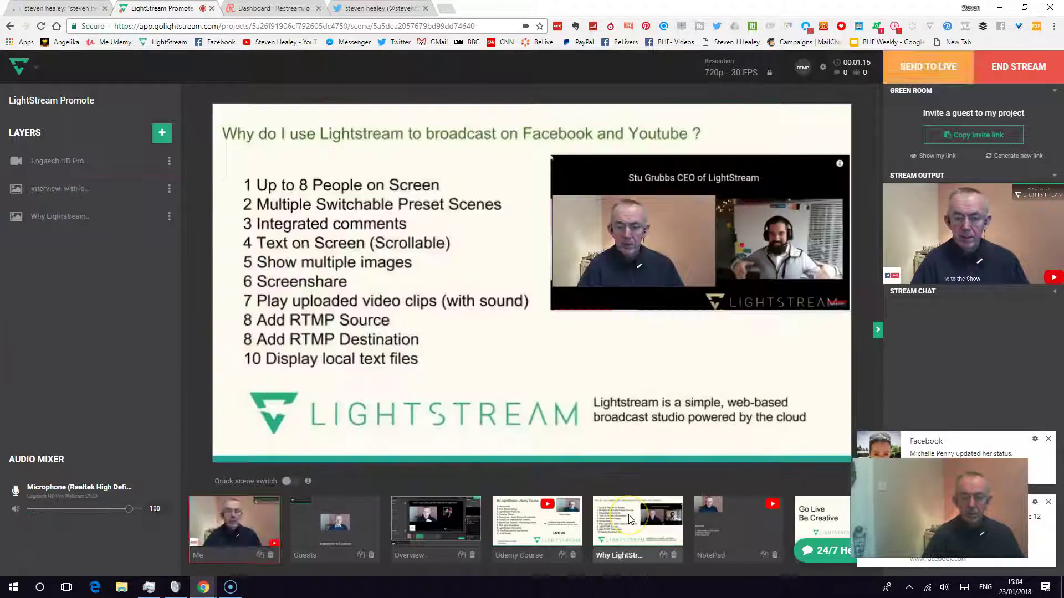
{"action": "left_click", "coordinate": [919, 65]}
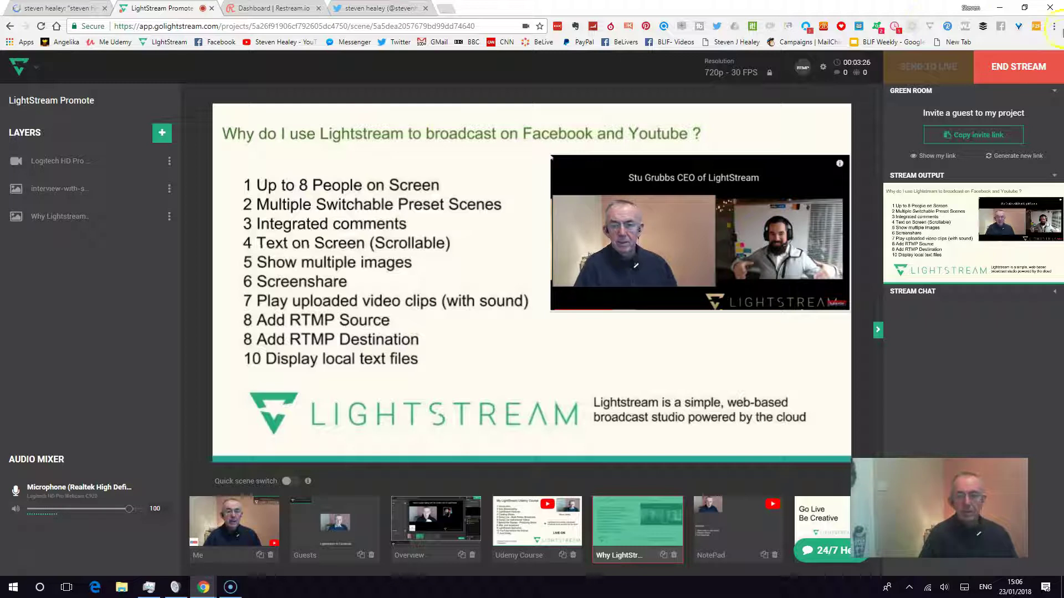
Step: End the Lightstream broadcast, return to the Me scene's Logitech webcam layer, and view the Restream dashboard
{"action": "left_click", "coordinate": [1031, 64]}
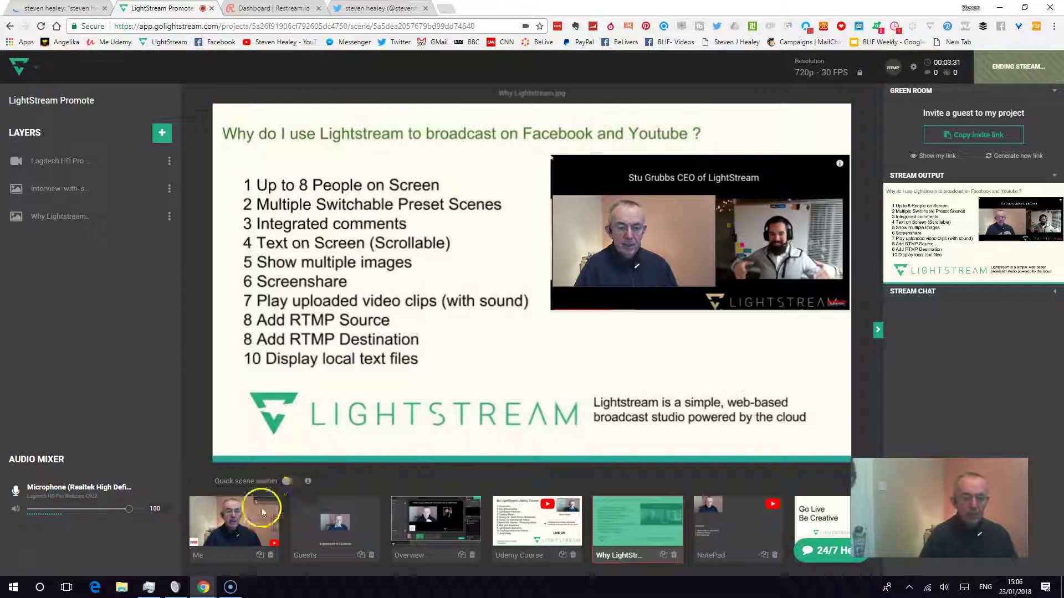
{"action": "left_click", "coordinate": [281, 511]}
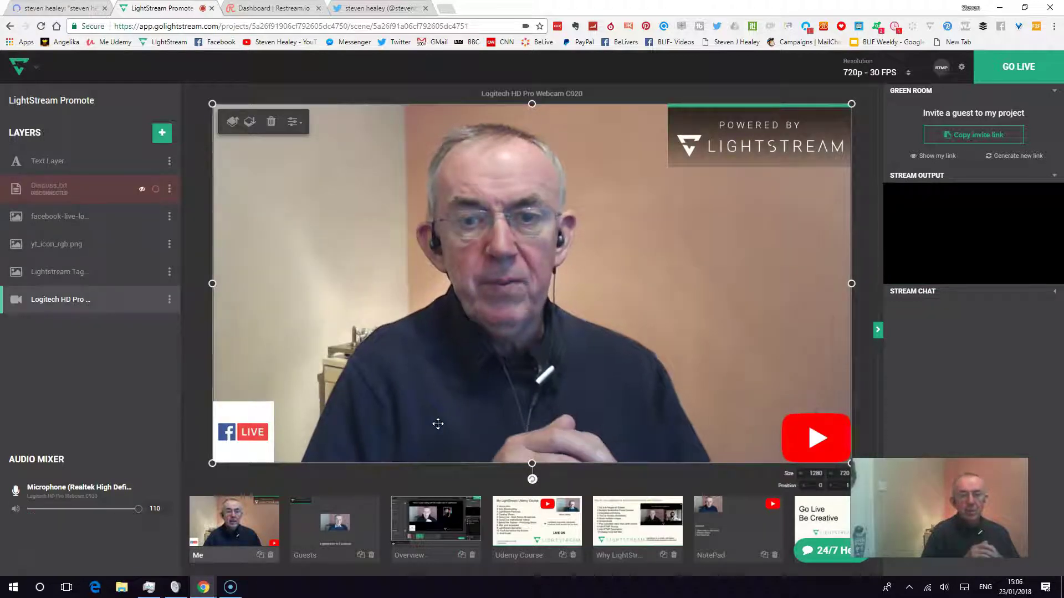
{"action": "left_click", "coordinate": [438, 424]}
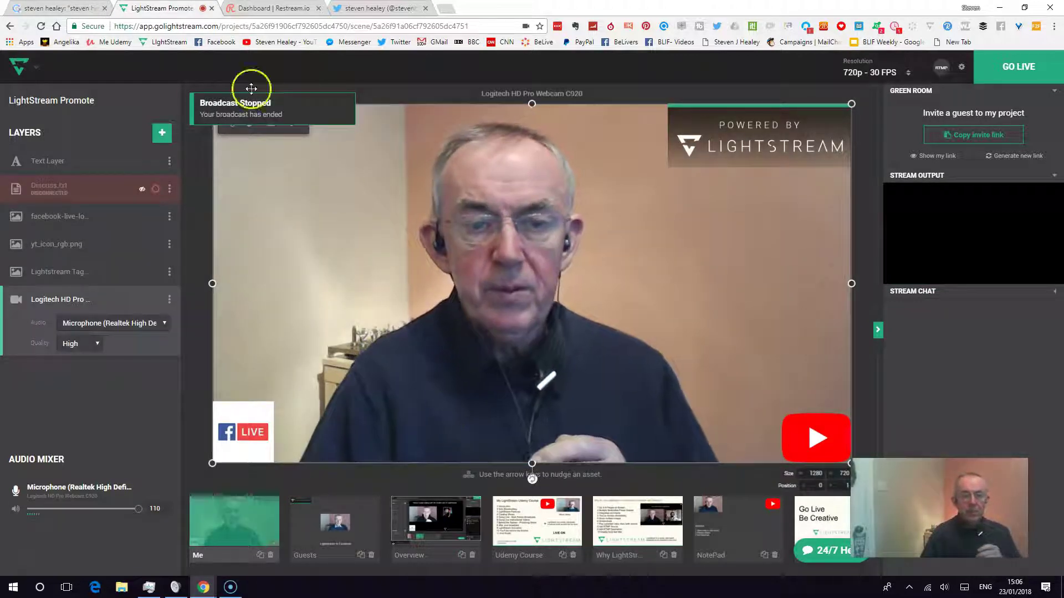
{"action": "left_click", "coordinate": [262, 12]}
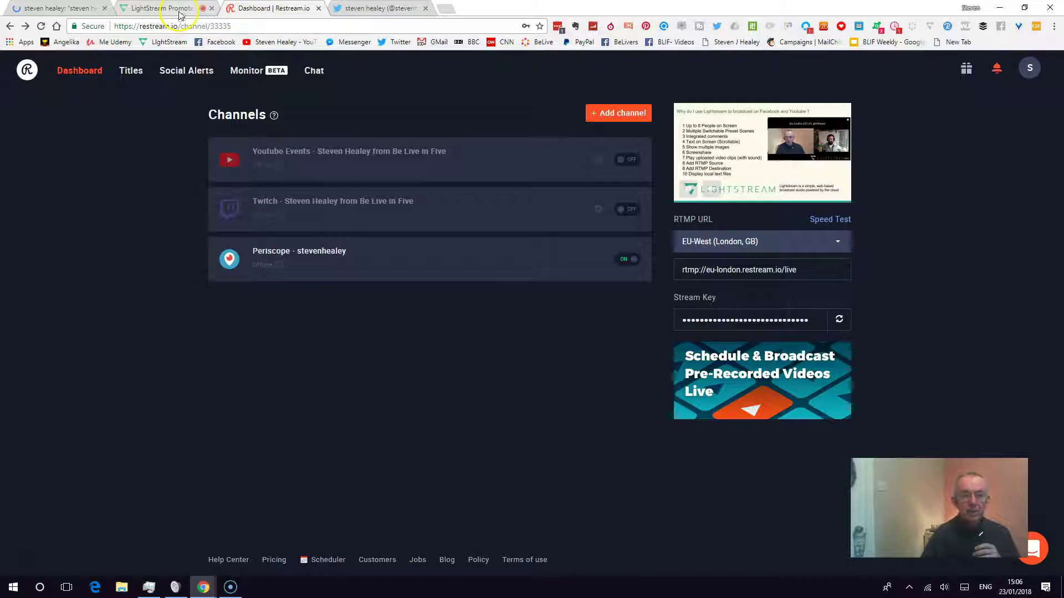
Step: Confirm on Periscope that the broadcast has ended, then show the Twitter profile's broadcast tweet
{"action": "left_click", "coordinate": [356, 12]}
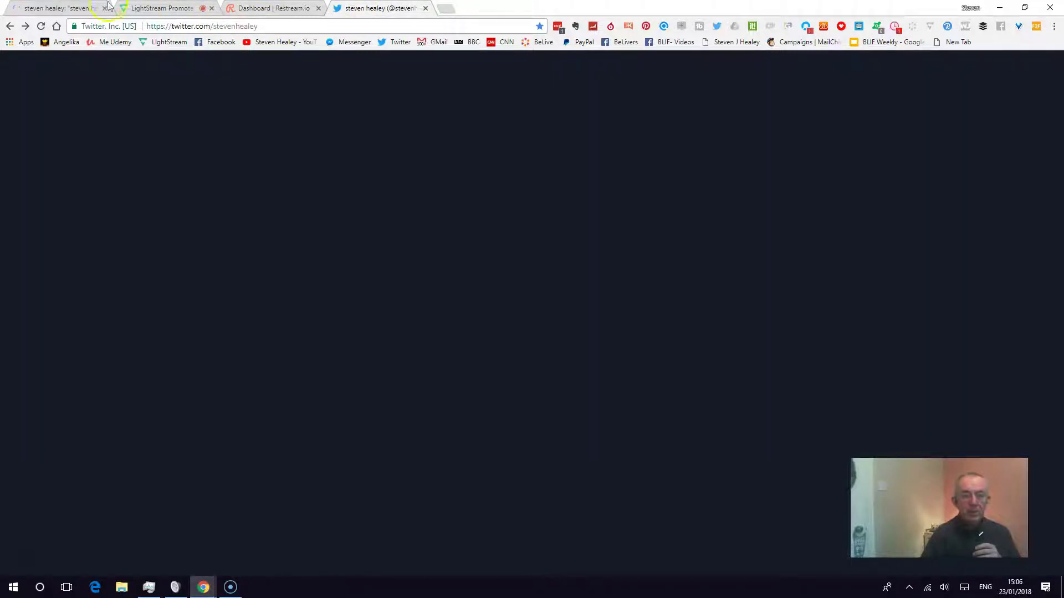
{"action": "left_click", "coordinate": [74, 11]}
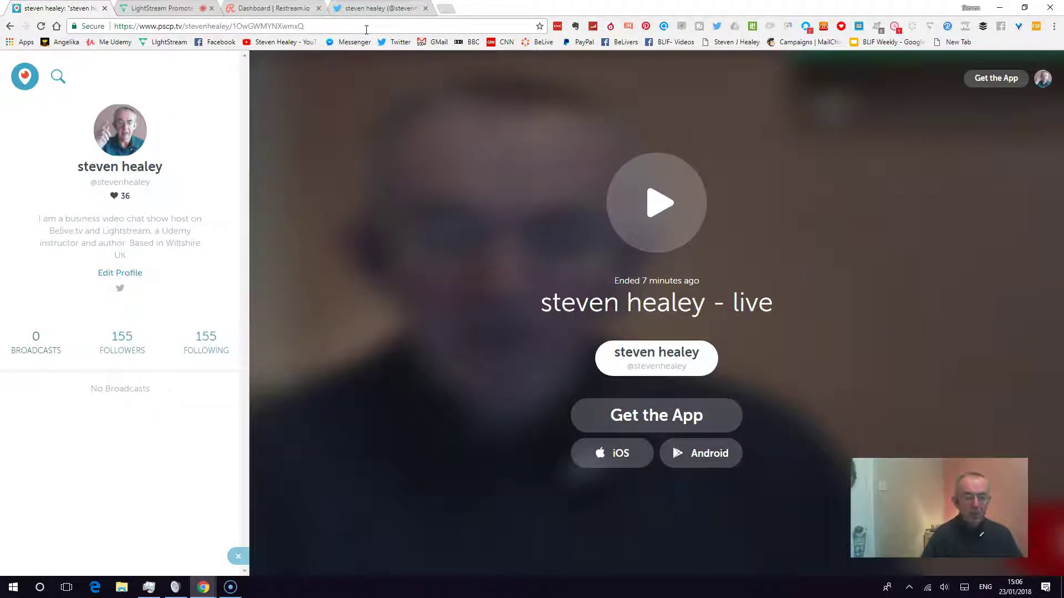
{"action": "left_click", "coordinate": [376, 9]}
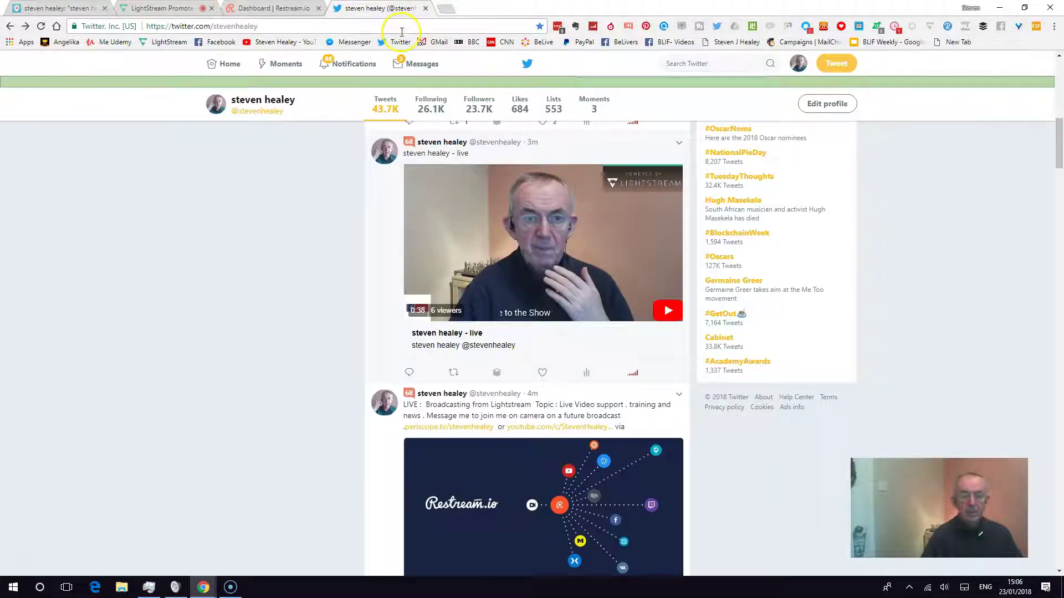
Step: Reload the Twitter profile, check the live tweet's activity (74 impressions), then go back to Lightstream
{"action": "left_click", "coordinate": [369, 28]}
{"action": "key", "text": "Return"}
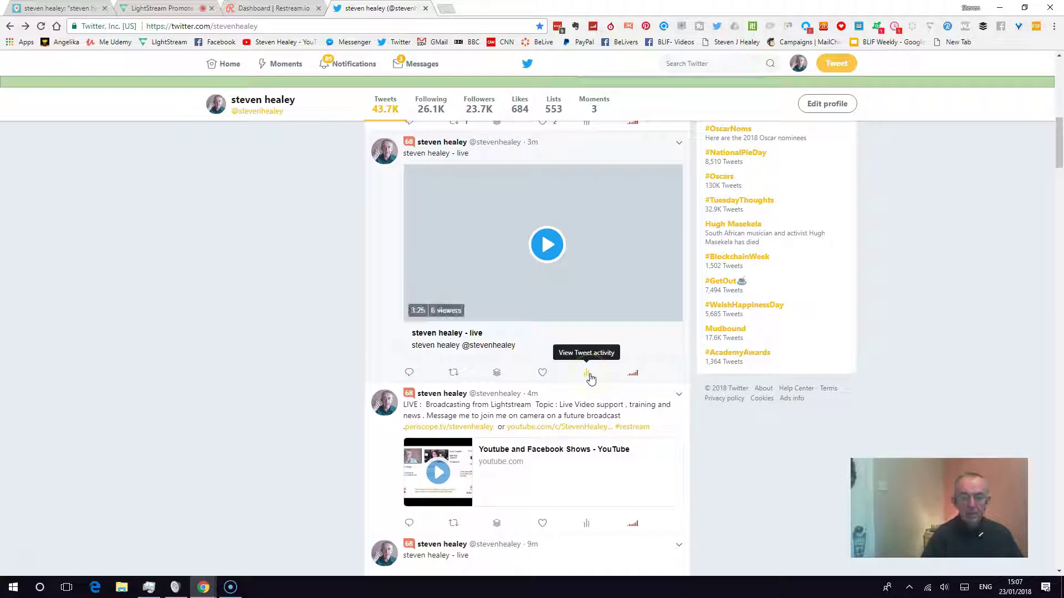
{"action": "left_click", "coordinate": [588, 375]}
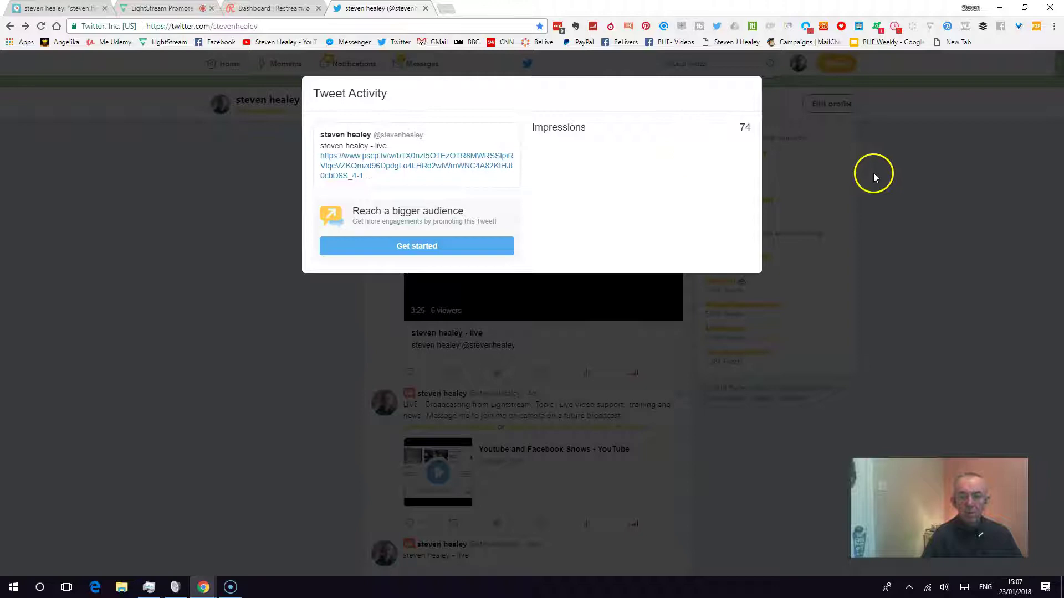
{"action": "left_click", "coordinate": [244, 225]}
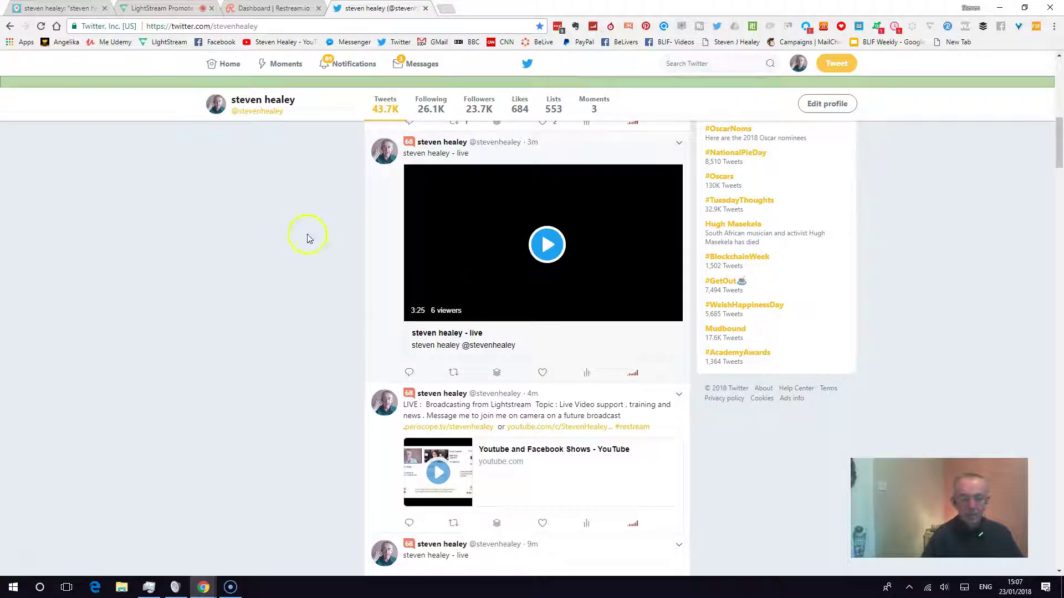
{"action": "left_click", "coordinate": [186, 10]}
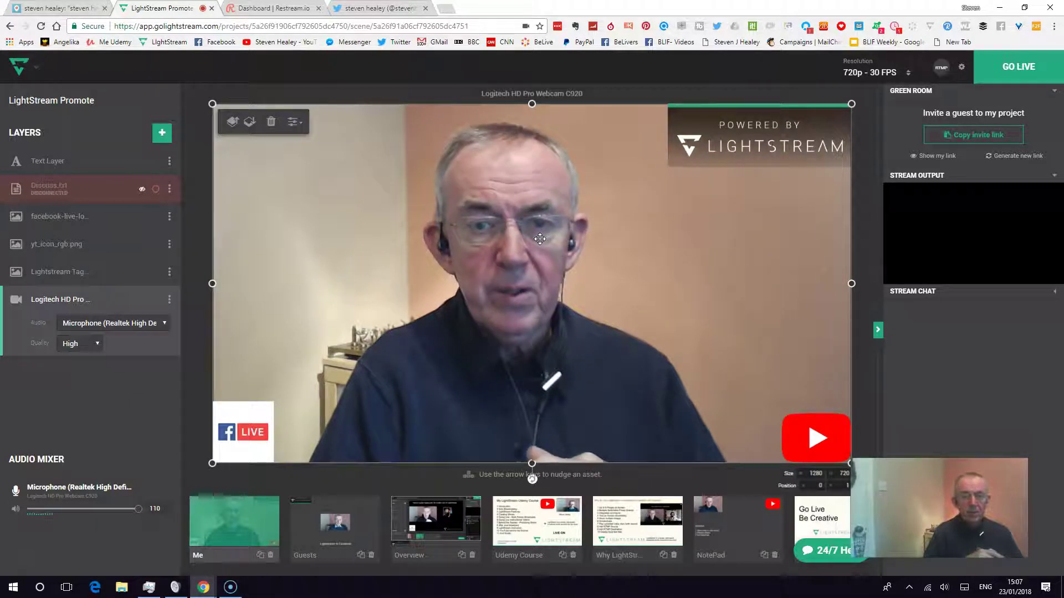
{"action": "left_click", "coordinate": [440, 276]}
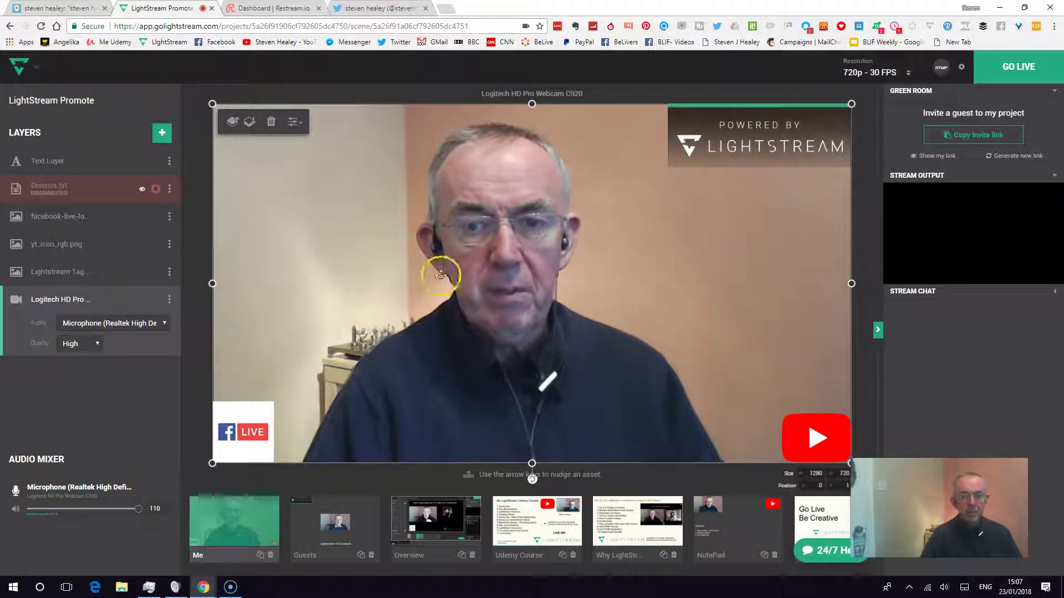